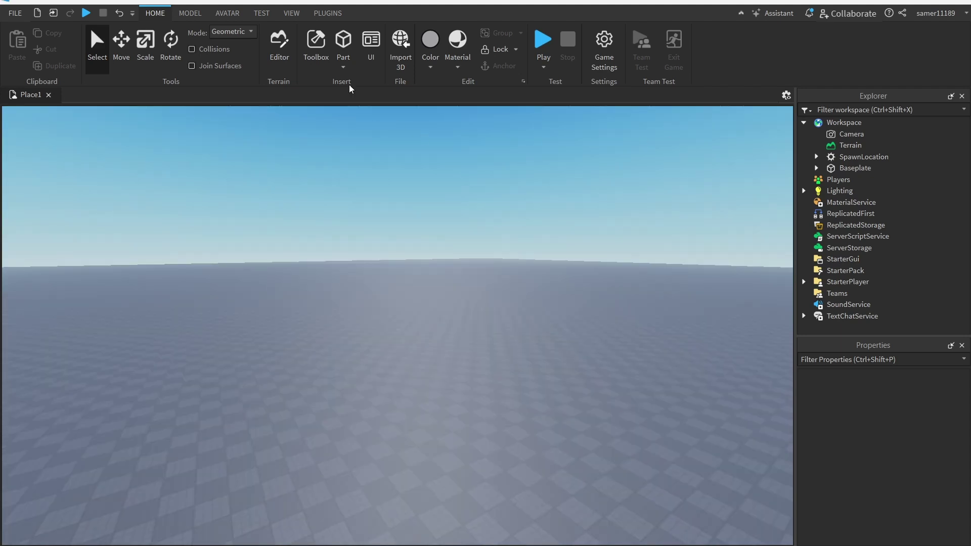
Step: Open the Toolbox from the View menu and search for 'hd admin'
left_click(291, 13)
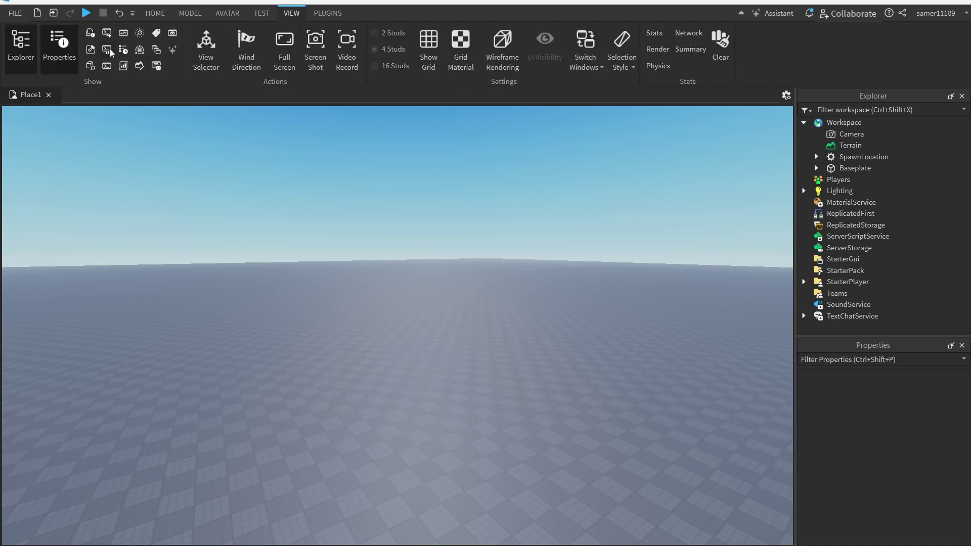
left_click(91, 52)
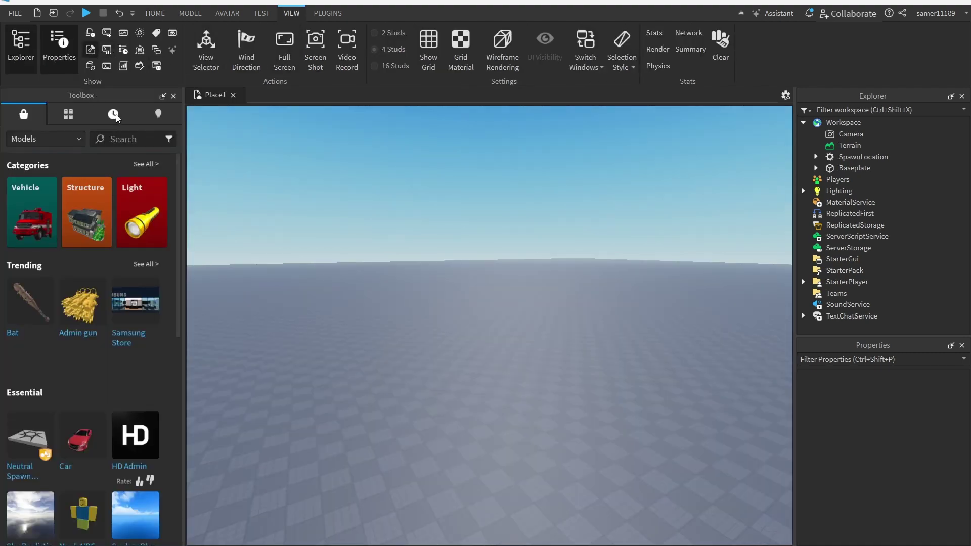
left_click(99, 139)
type("hd admin")
key("Return")
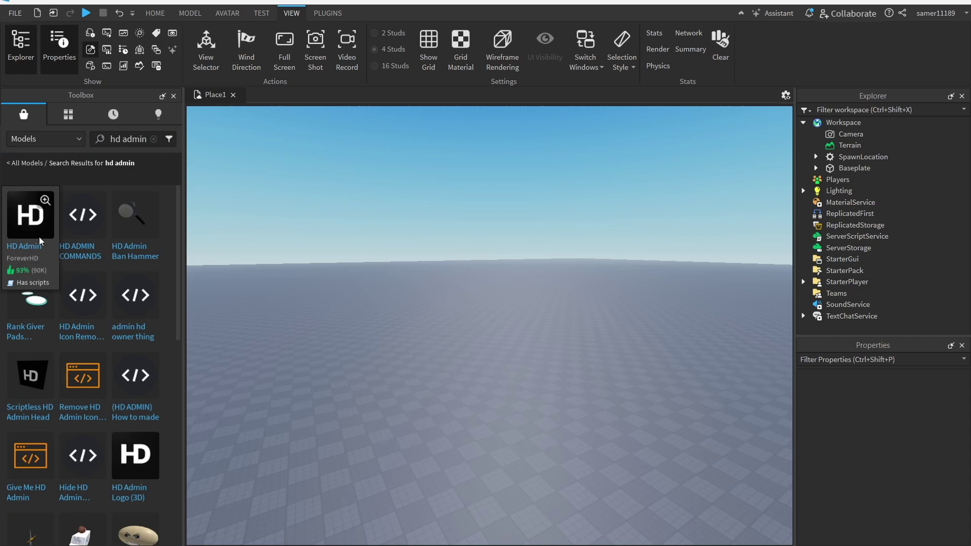
Step: Insert the HD Admin model, accept the script warning, and expand it in Explorer
left_click(40, 241)
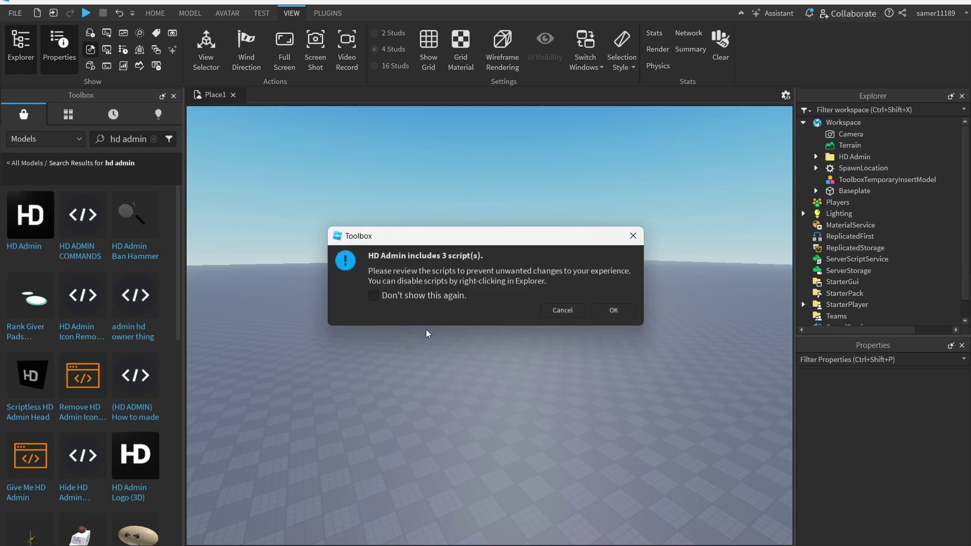
left_click(607, 314)
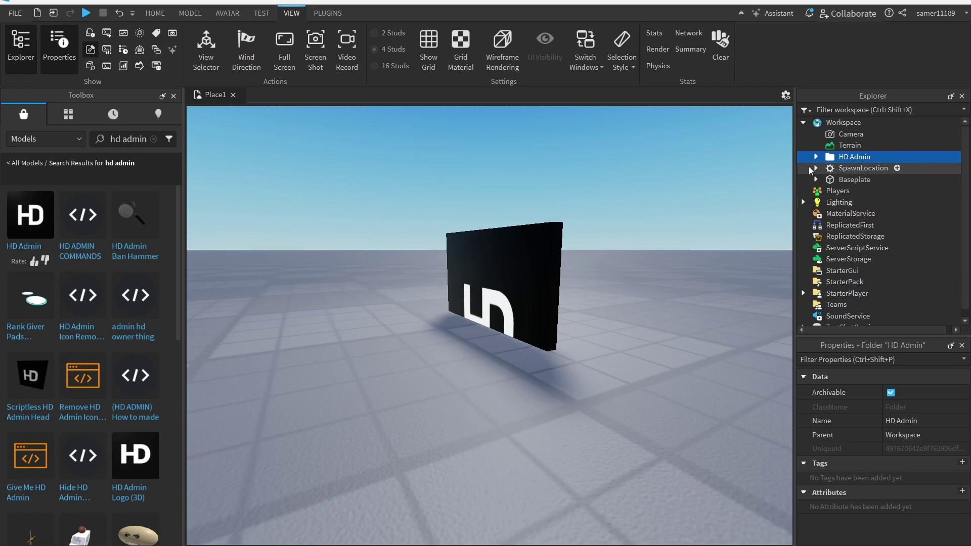
left_click(733, 151)
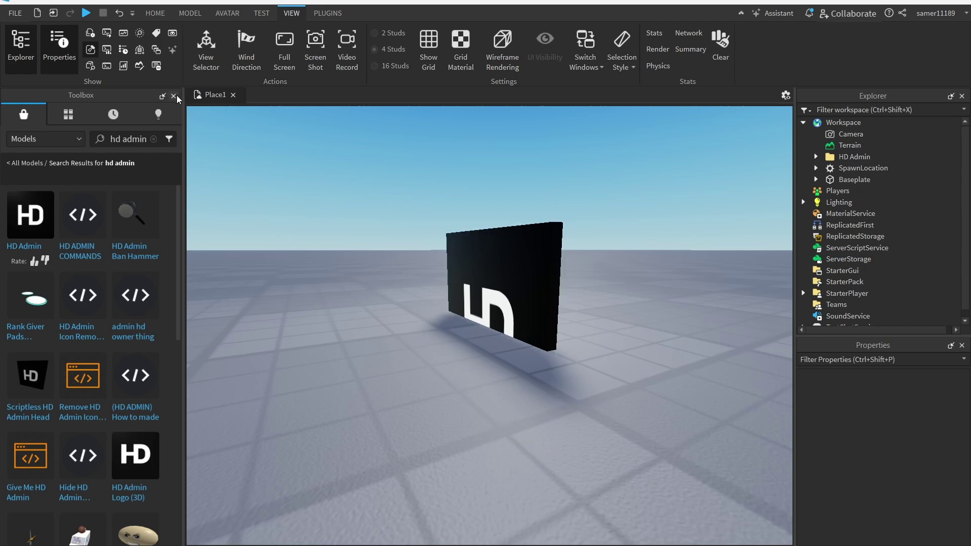
left_click(173, 96)
left_click(523, 284)
key("f")
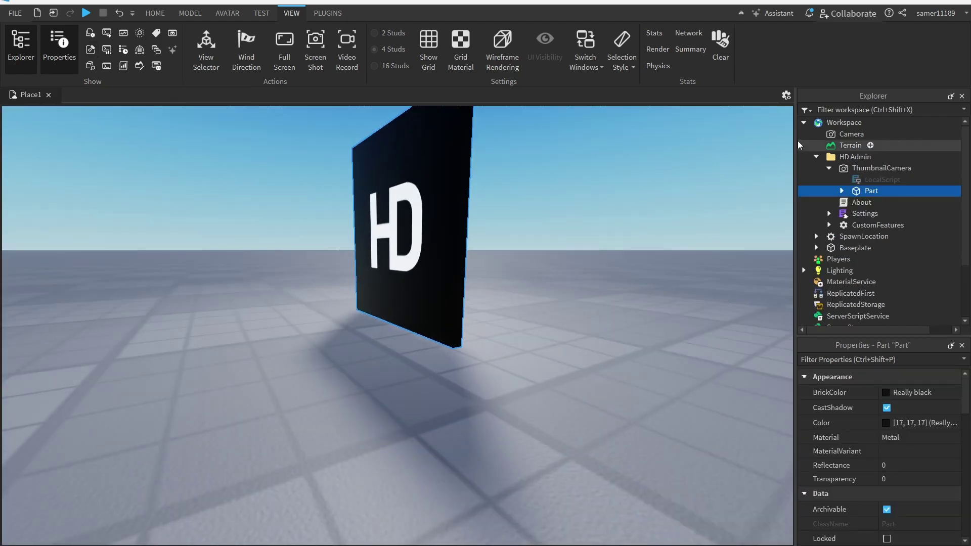
Step: Open HD Admin's Settings script, inspect the Gamepasses VIP entry and Ranks table, then return to Place1
left_click(853, 213)
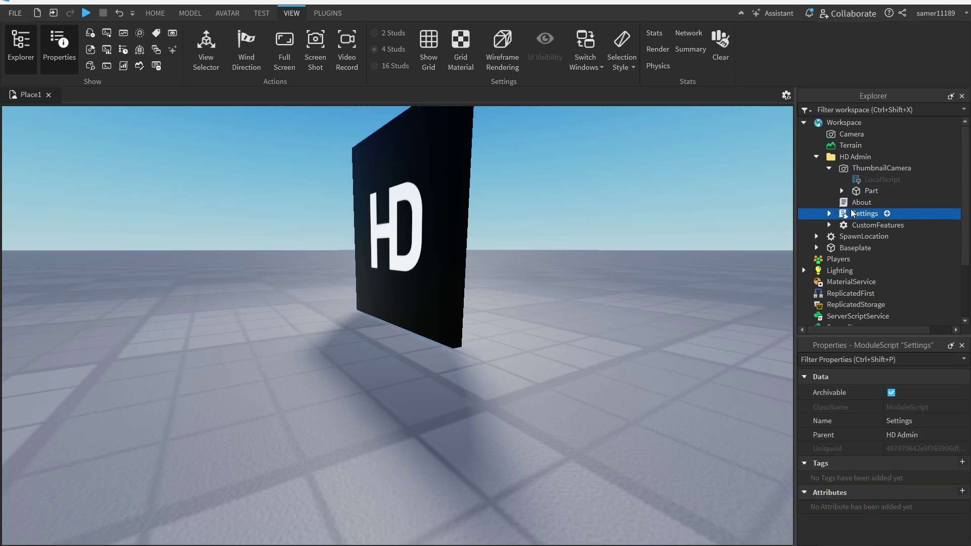
double_click(852, 213)
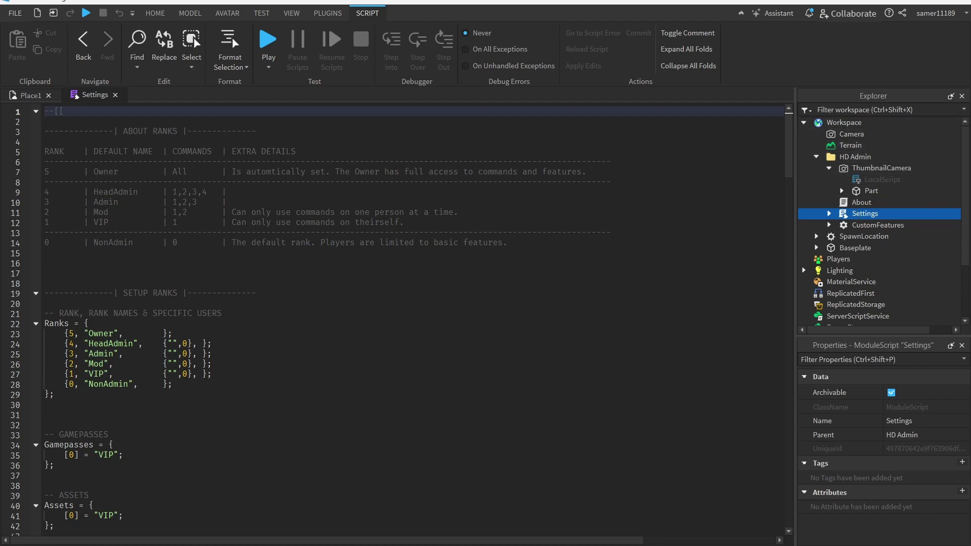
scroll(161, 215, "down", 4)
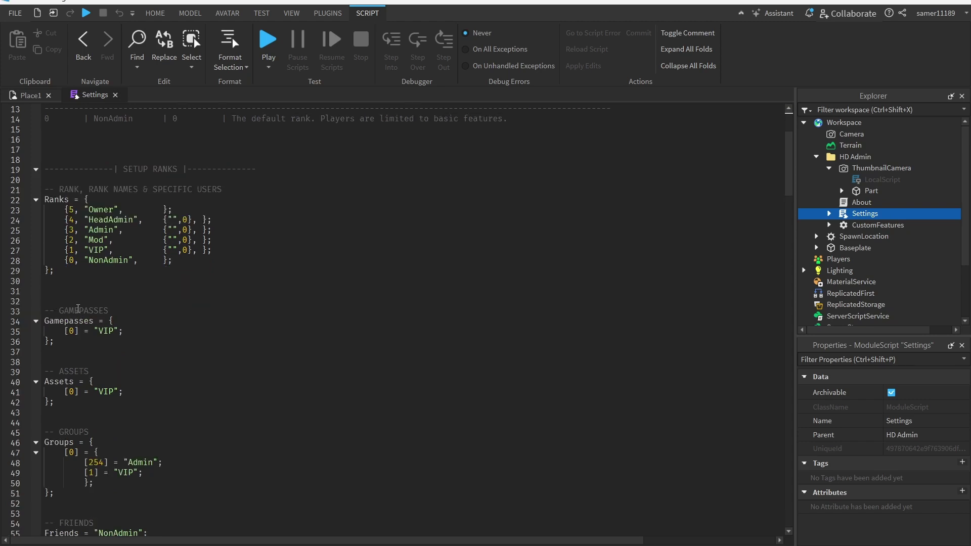
left_click(104, 332)
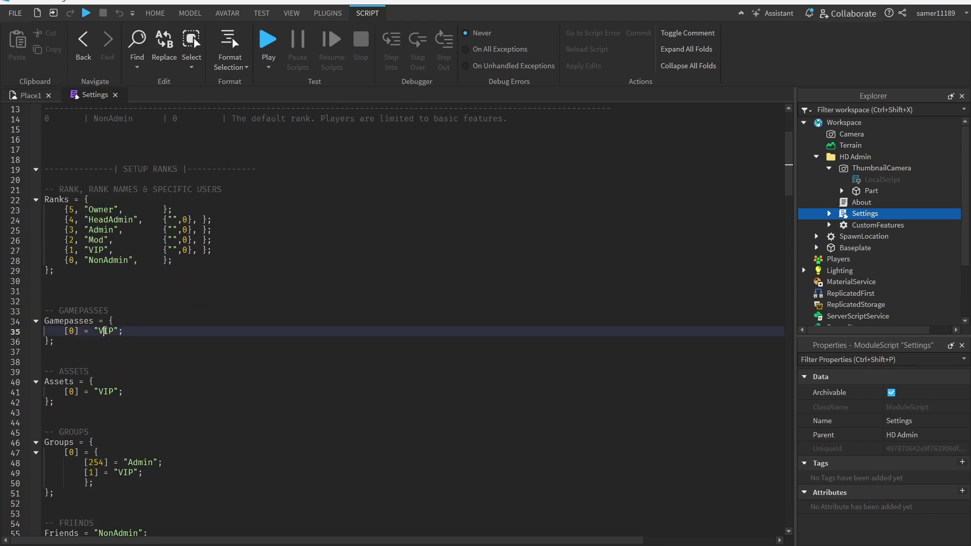
double_click(108, 332)
key("Up")
key("Up")
key("Up")
key("Up")
key("Up")
key("Up")
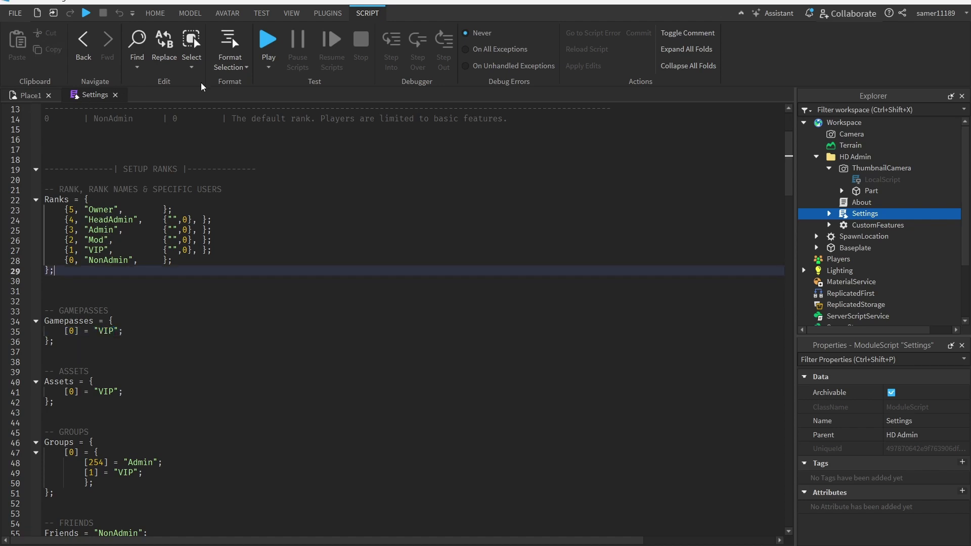
left_click(126, 204)
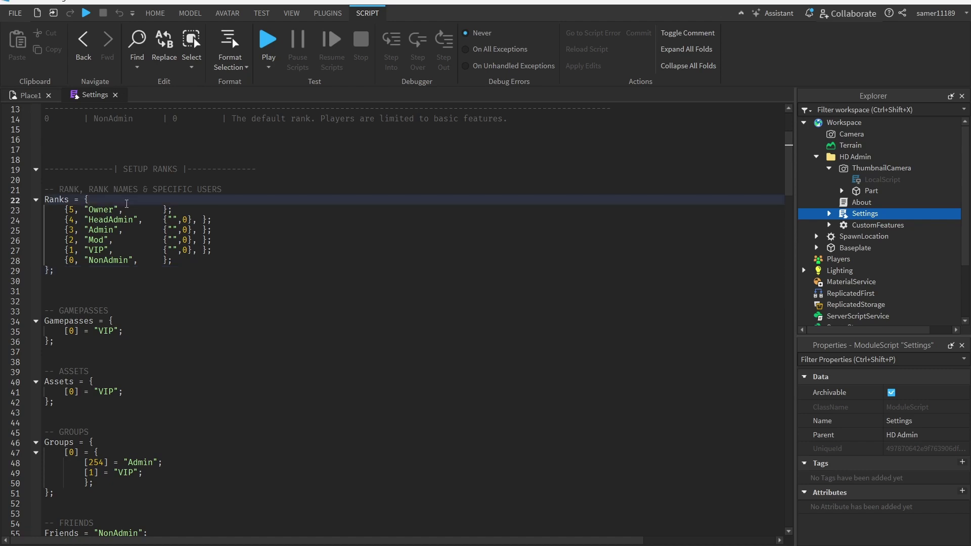
left_click(29, 95)
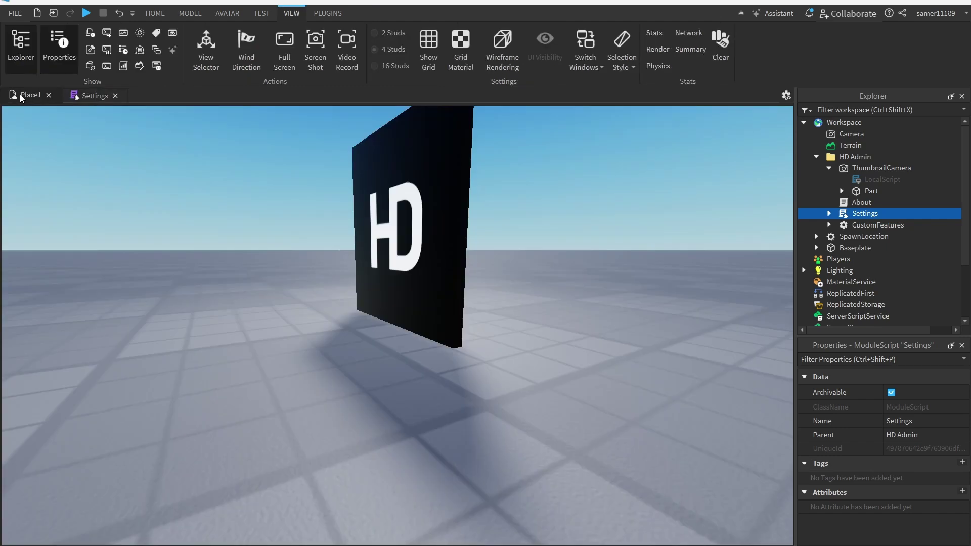
Step: Start Save to Roblox and name the new game 'Admin gamepass tutorial'
left_click(15, 13)
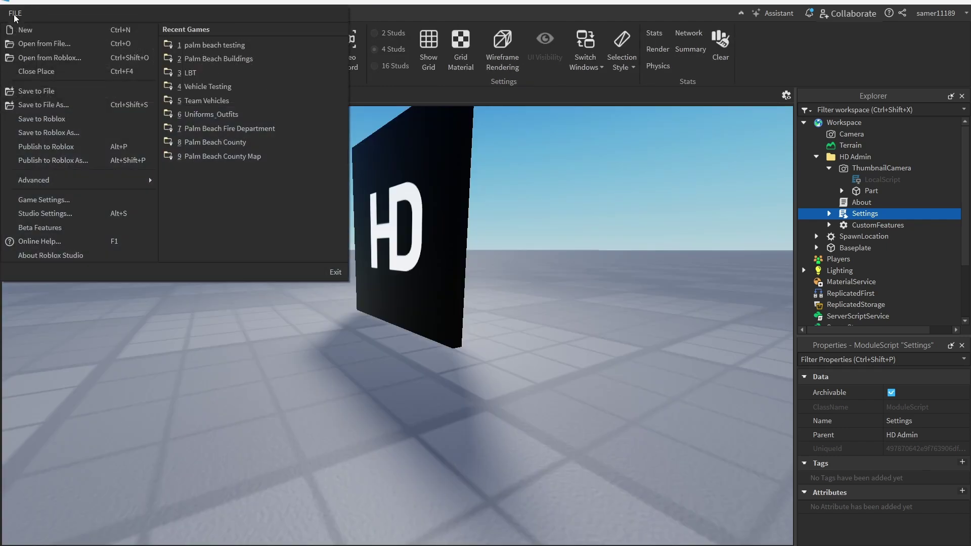
left_click(65, 119)
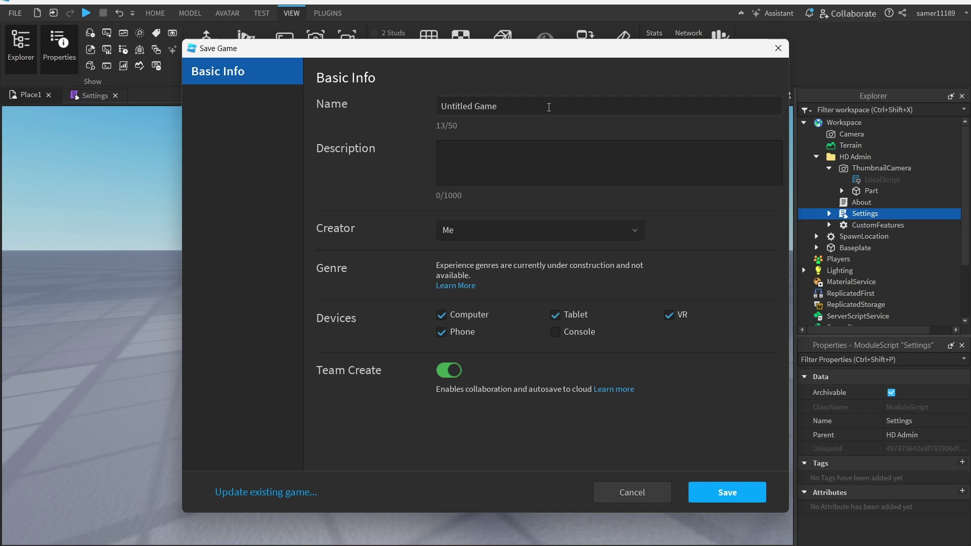
left_click(549, 107)
type("Ad")
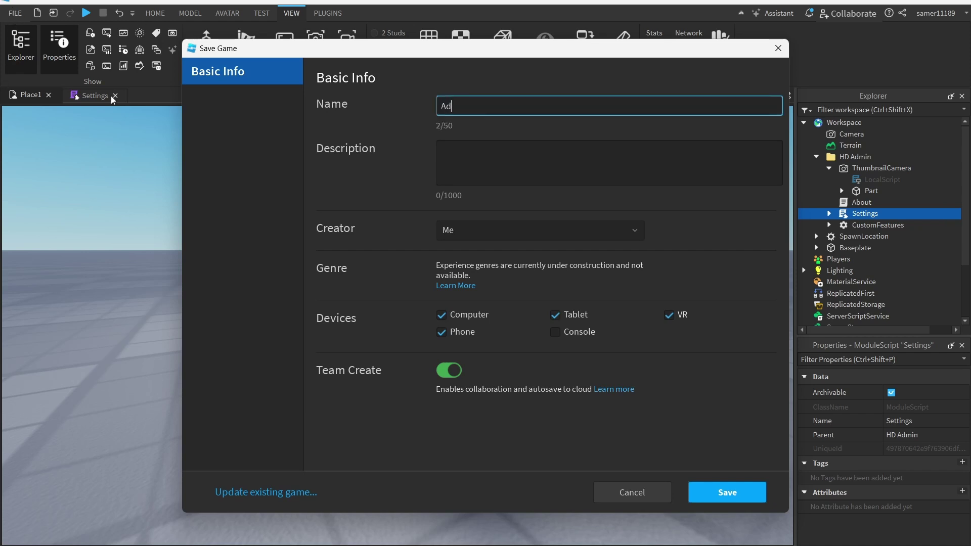
type("min gamepass tutotorial")
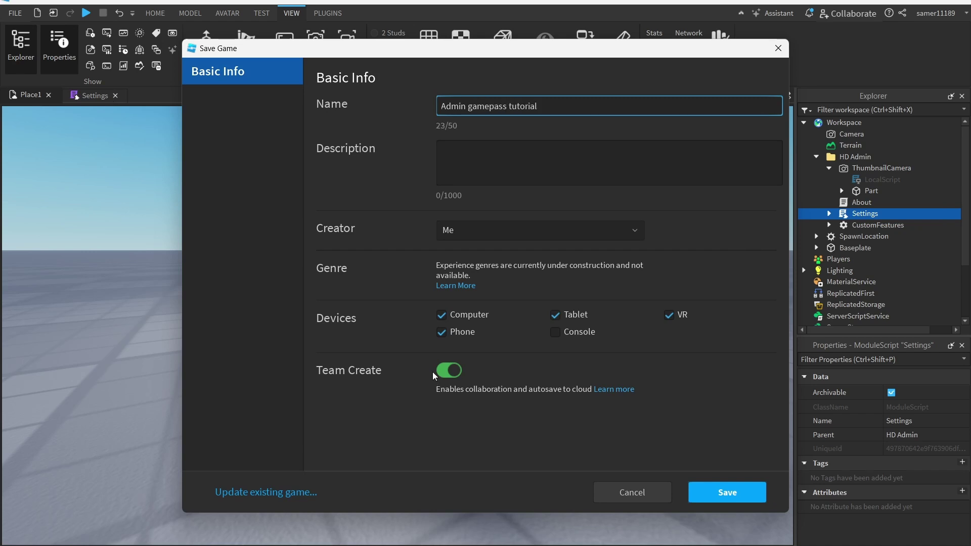
Step: Turn Team Create off and save the new game to Roblox
left_click(448, 370)
left_click(709, 490)
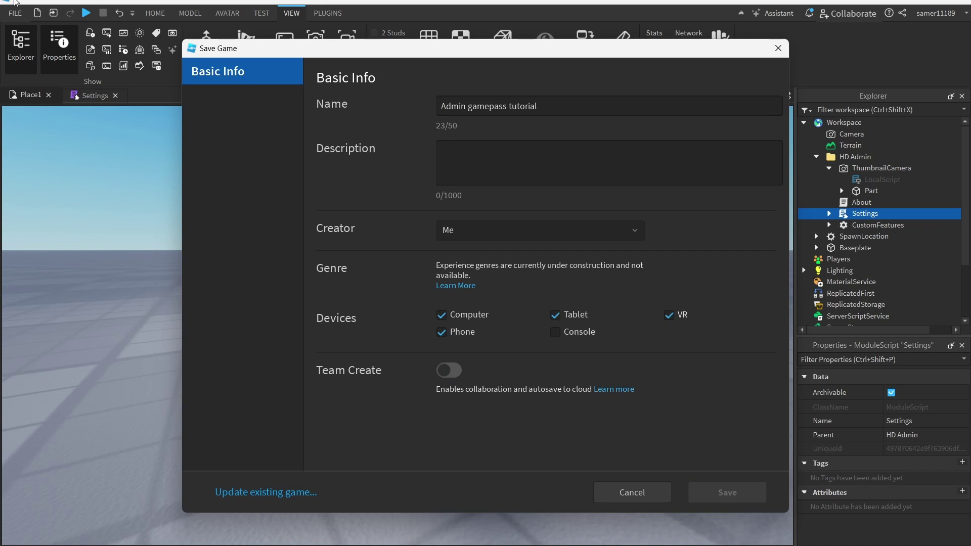
left_click(493, 472)
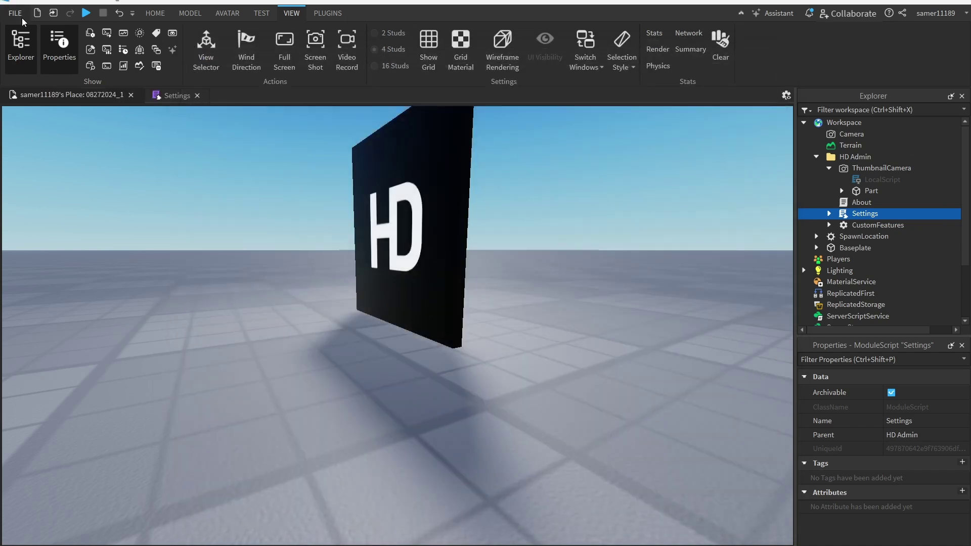
left_click(15, 13)
left_click(62, 147)
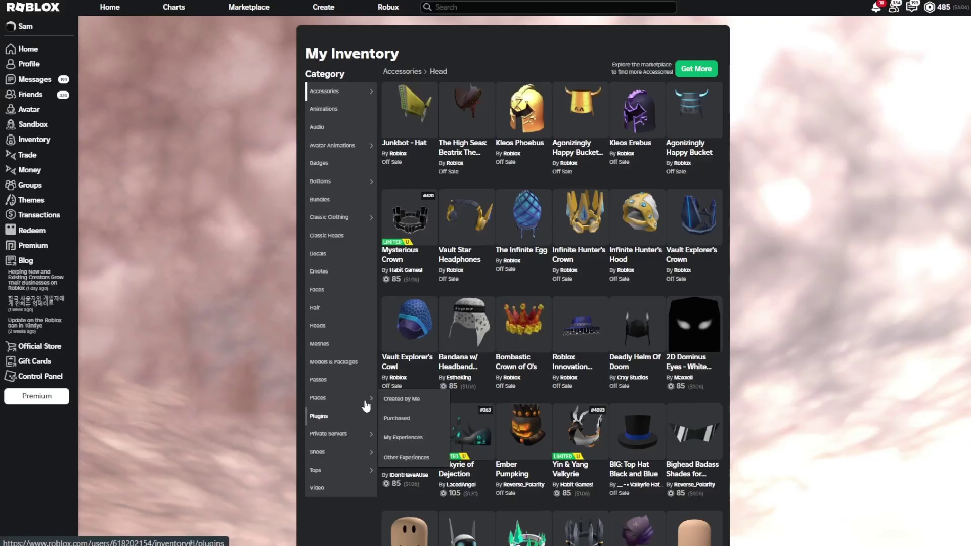
Step: From My Inventory, open the Admin gamepass tutorial experience's Store and choose Add Pass
mouse_move(318, 397)
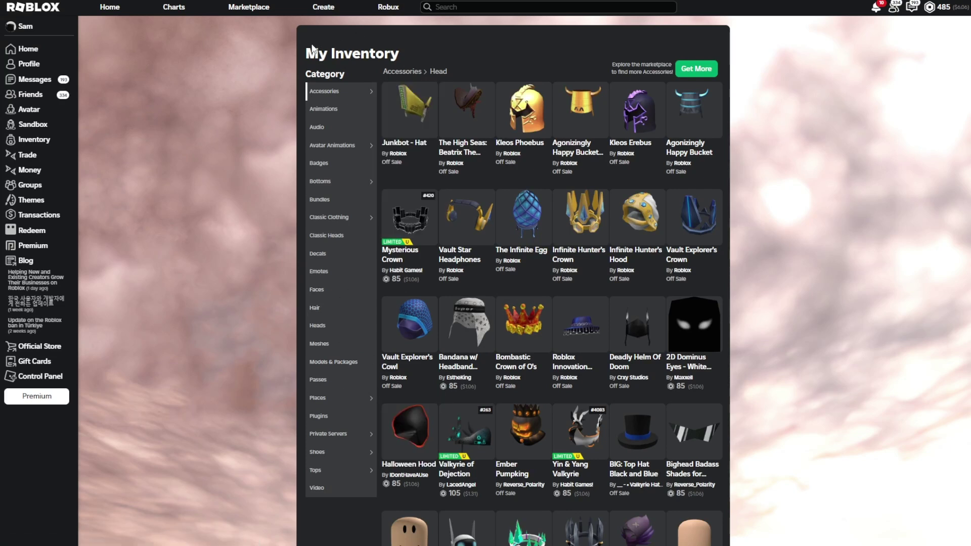
left_click(344, 398)
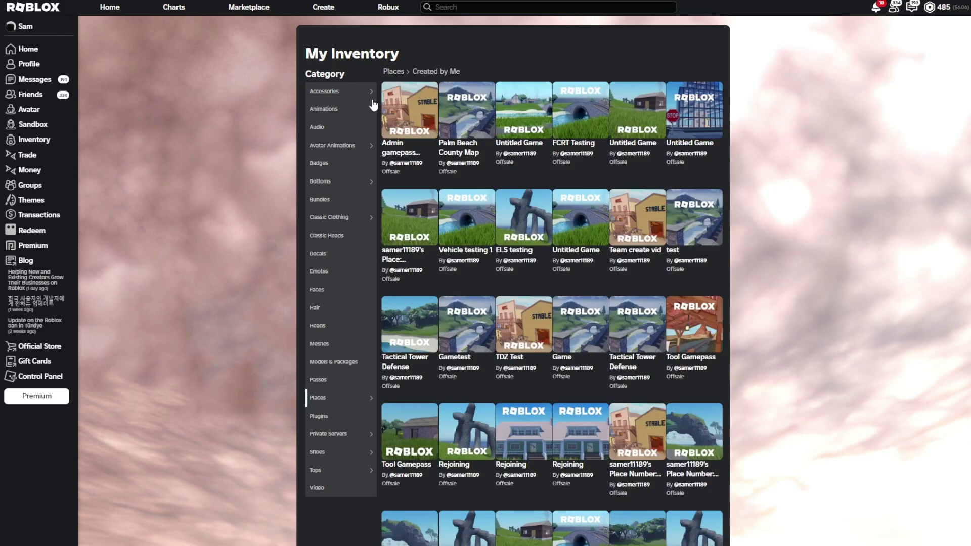
left_click(424, 119)
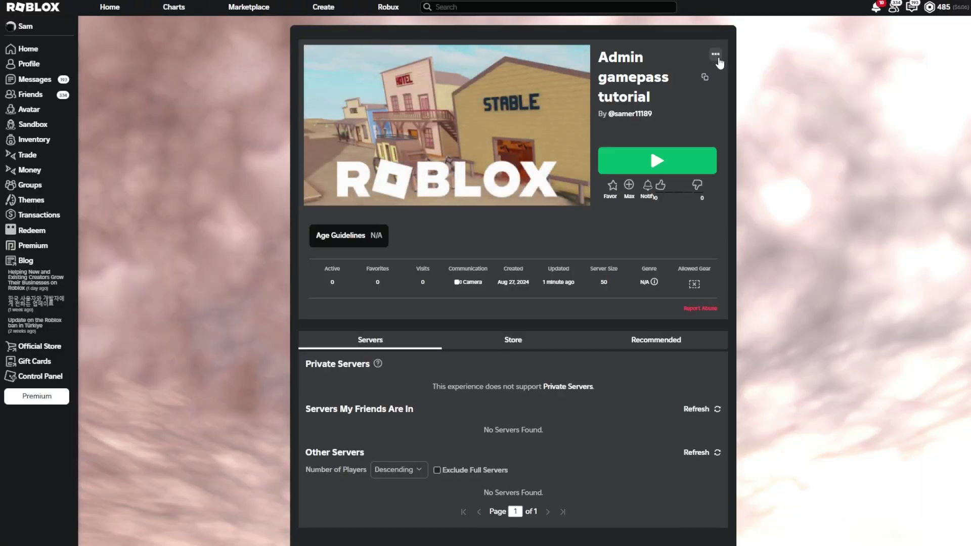
left_click(715, 54)
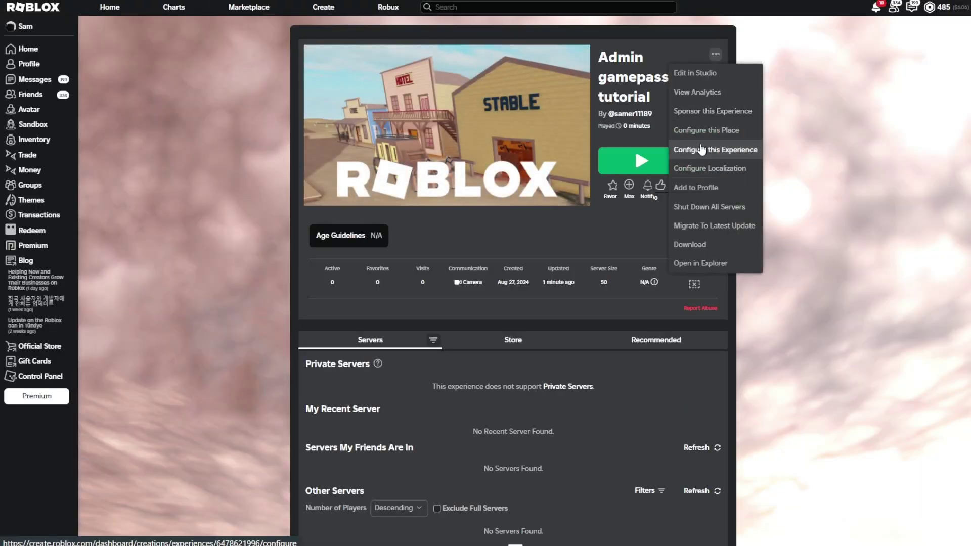
left_click(513, 340)
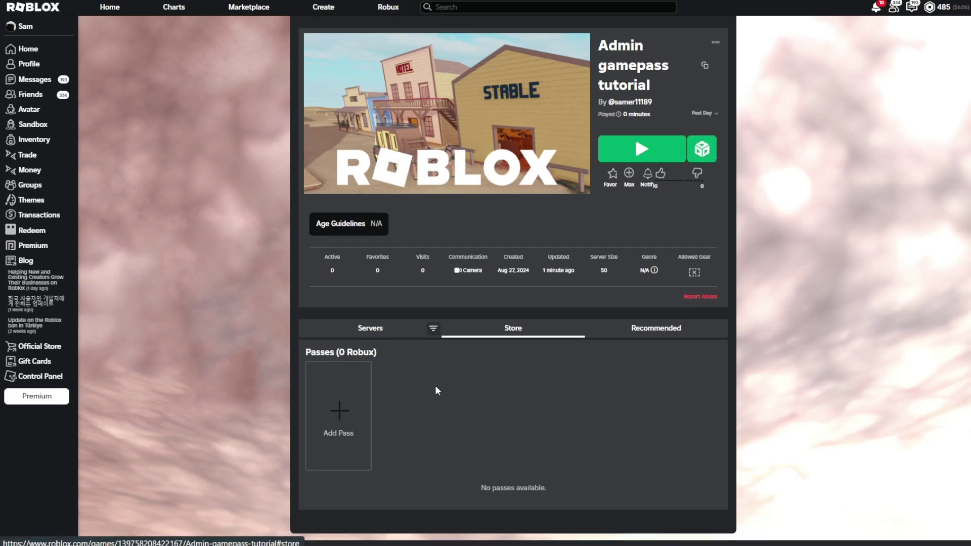
scroll(436, 387, "down", 2)
left_click(354, 335)
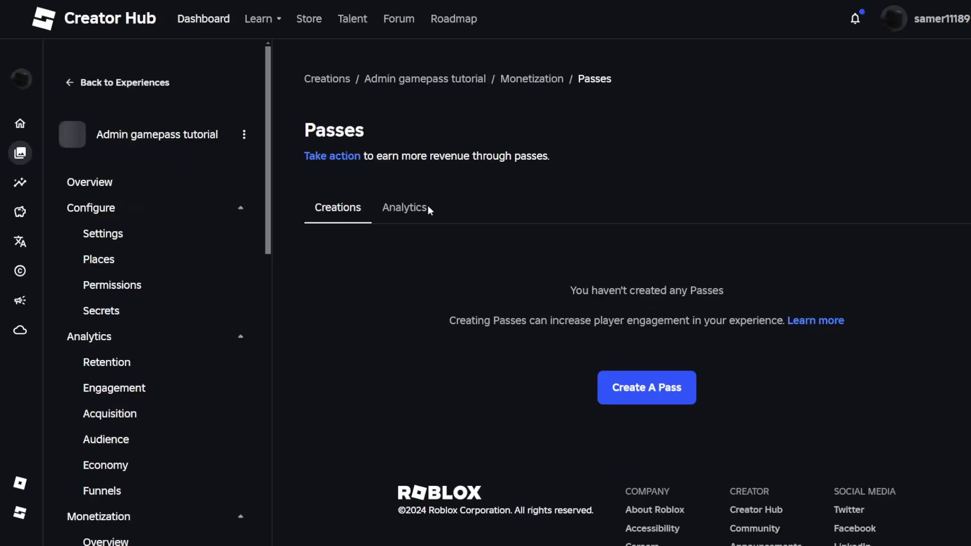
Step: Create a pass named 'admin gamepass' and copy its asset ID
left_click(656, 389)
left_click(503, 390)
type("admin h")
key("BackSpace")
type("gamepass")
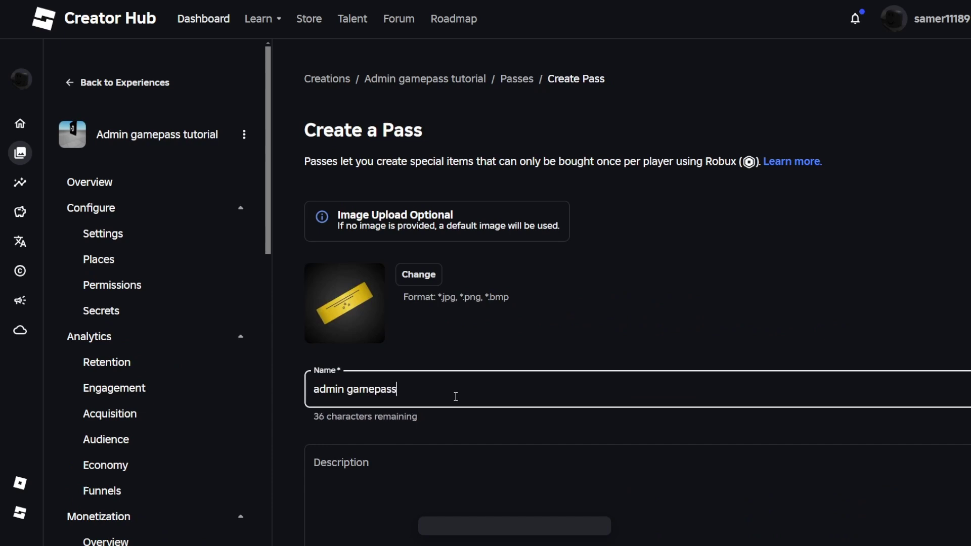
scroll(353, 299, "down", 3)
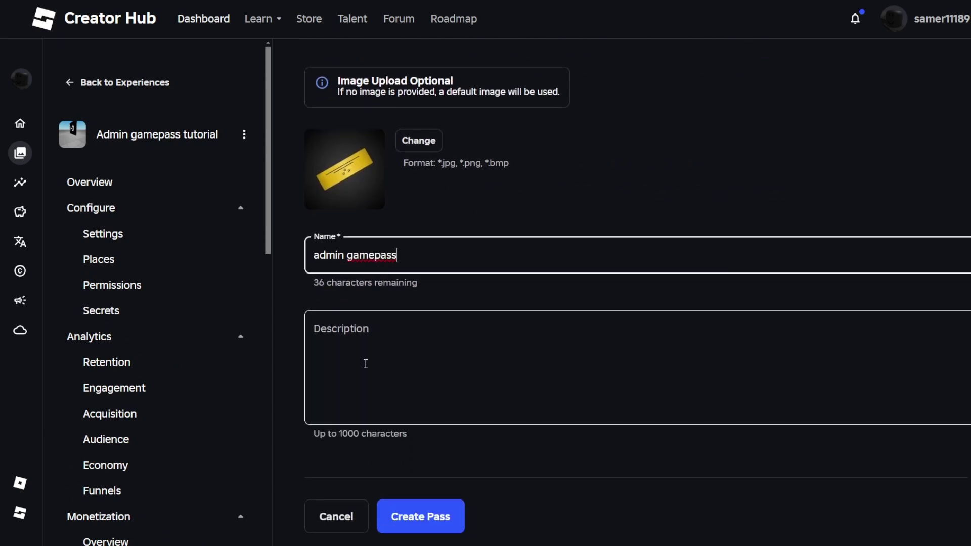
left_click(423, 516)
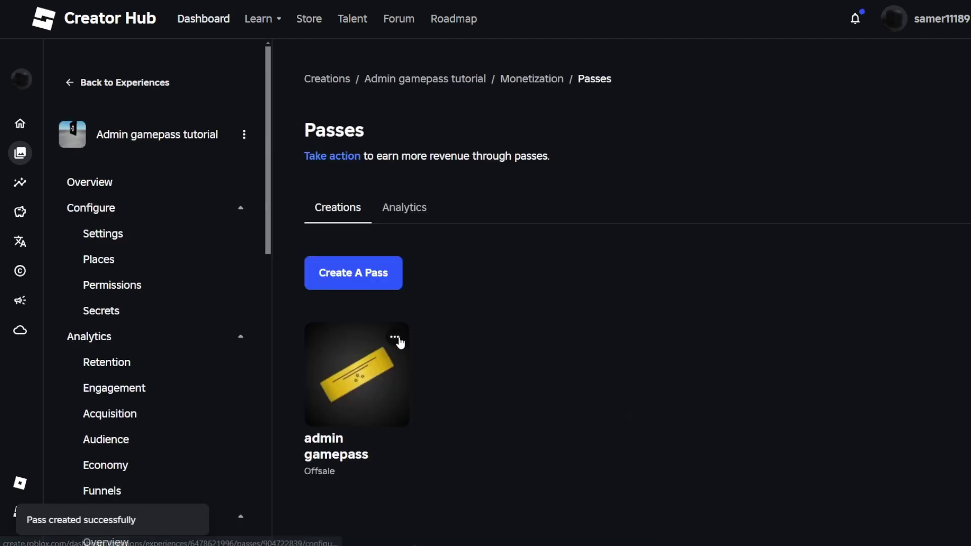
left_click(395, 337)
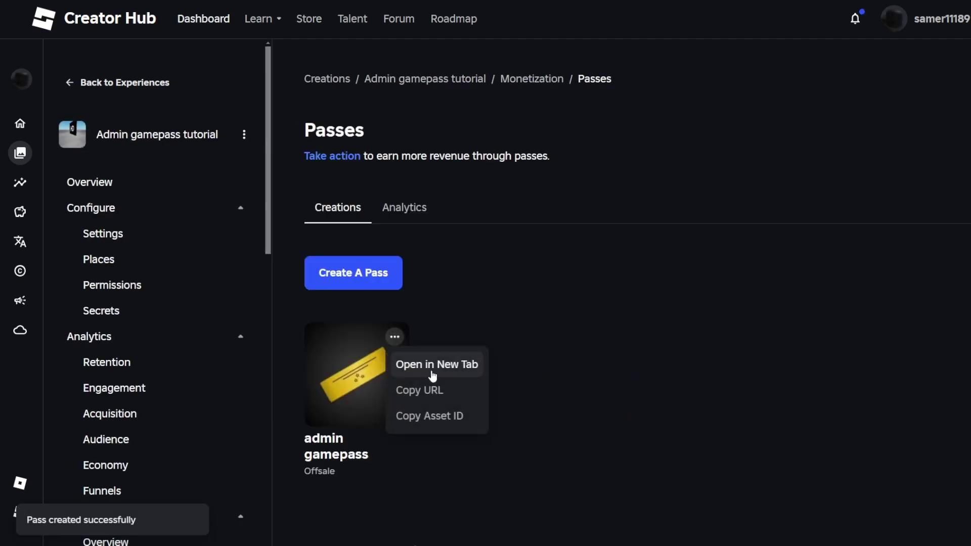
left_click(453, 425)
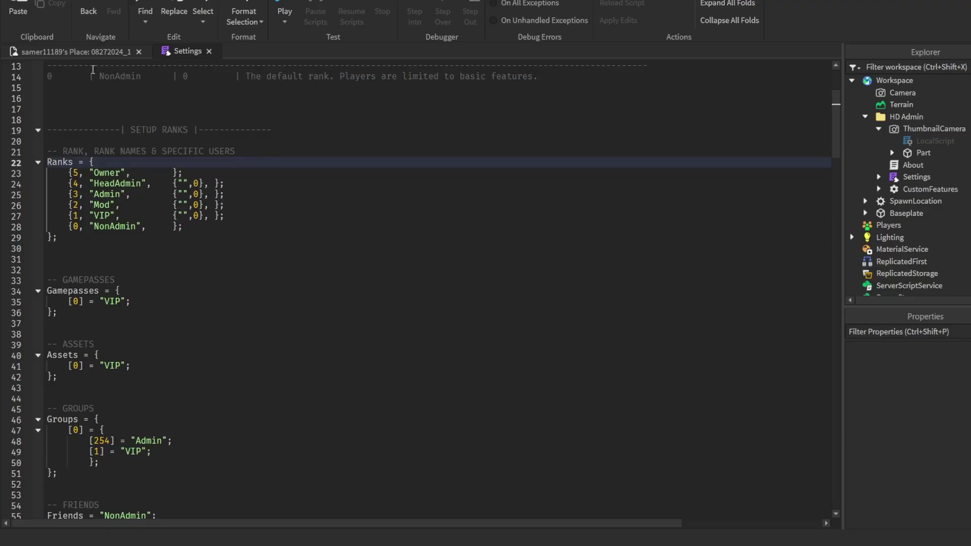
Step: Replace the placeholder 0 on line 35 with pass ID 904722839, then run and stop a playtest
left_click(66, 302)
key("BackSpace")
key("ctrl+v")
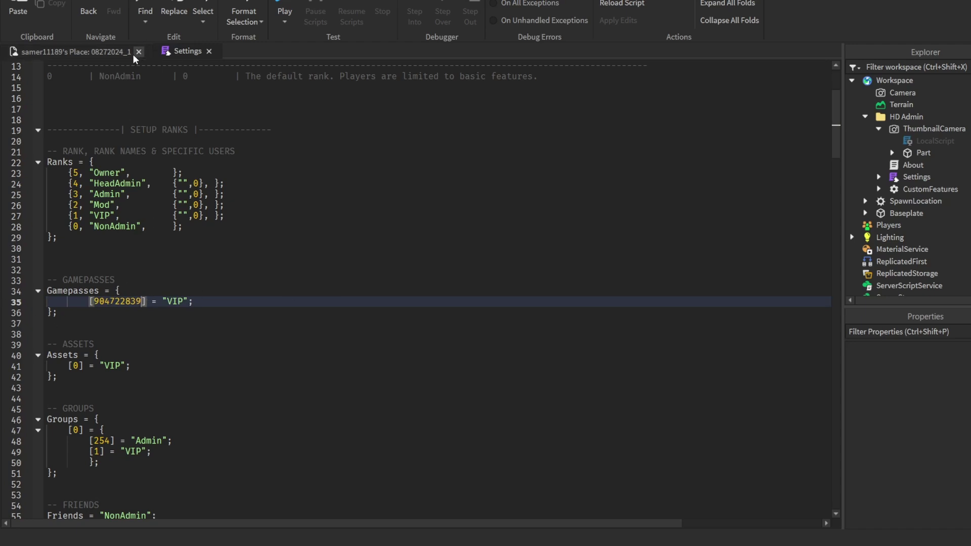
left_click(445, 270)
left_click(285, 6)
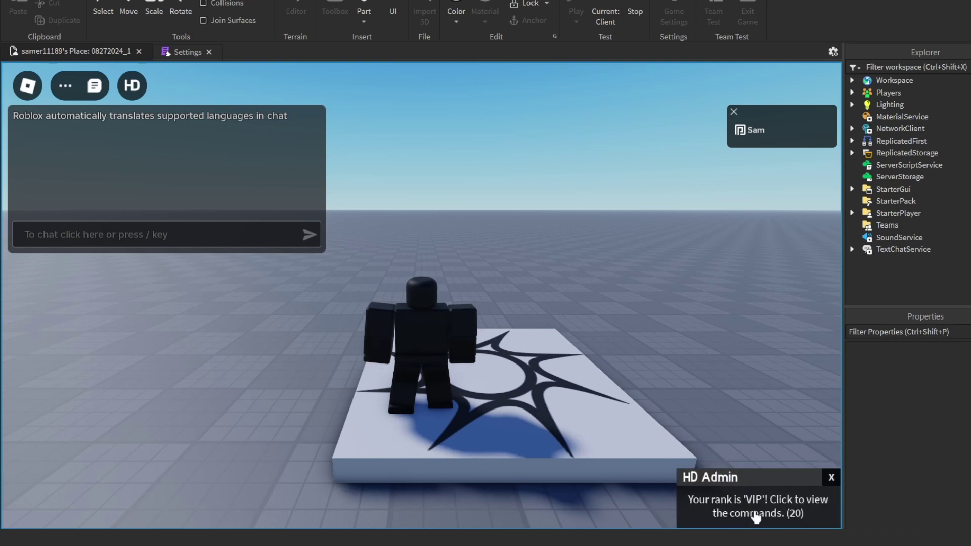
left_click(635, 15)
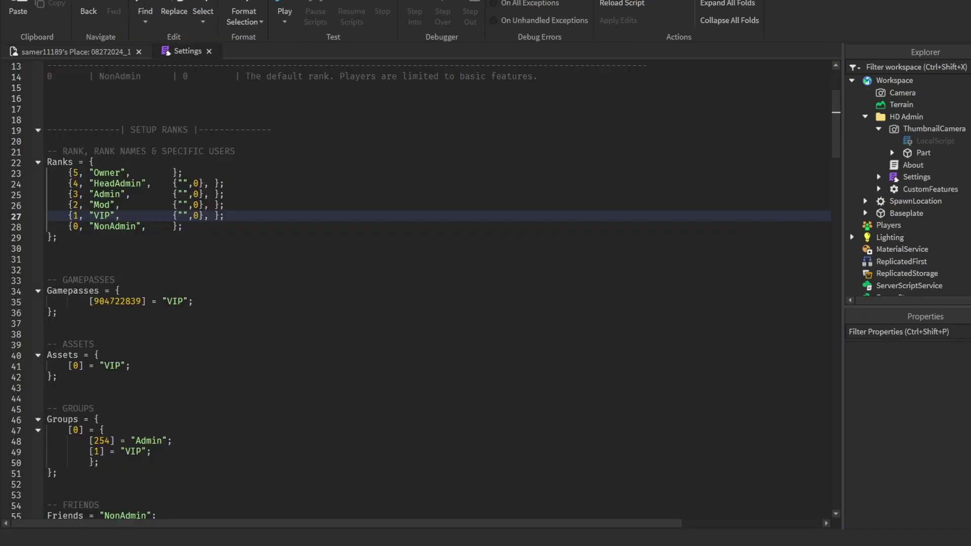
double_click(116, 305)
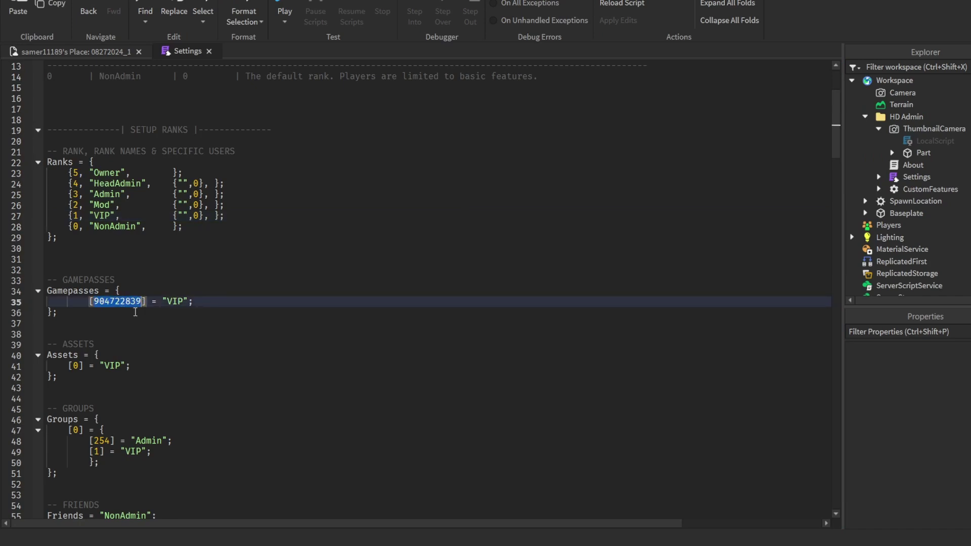
key("BackSpace")
key("ctrl+v")
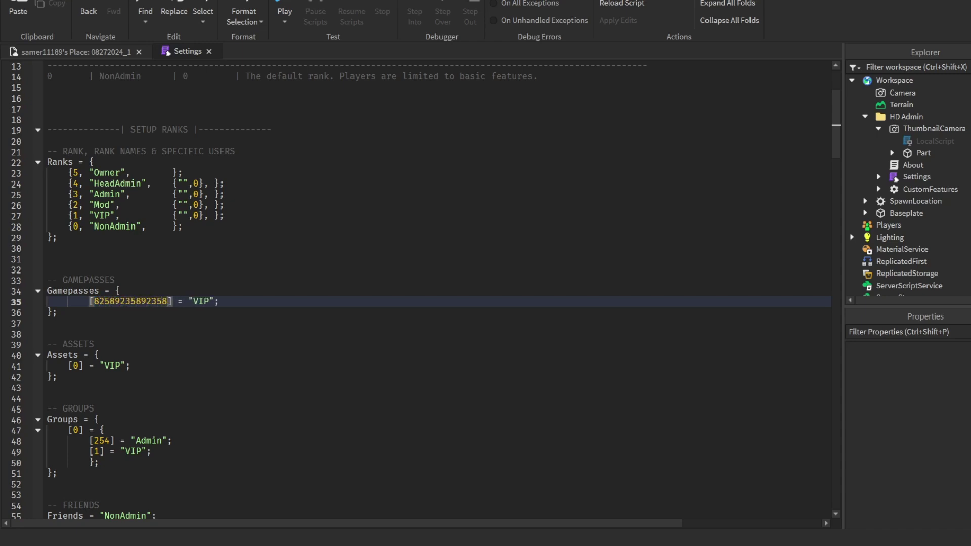
left_click(285, 11)
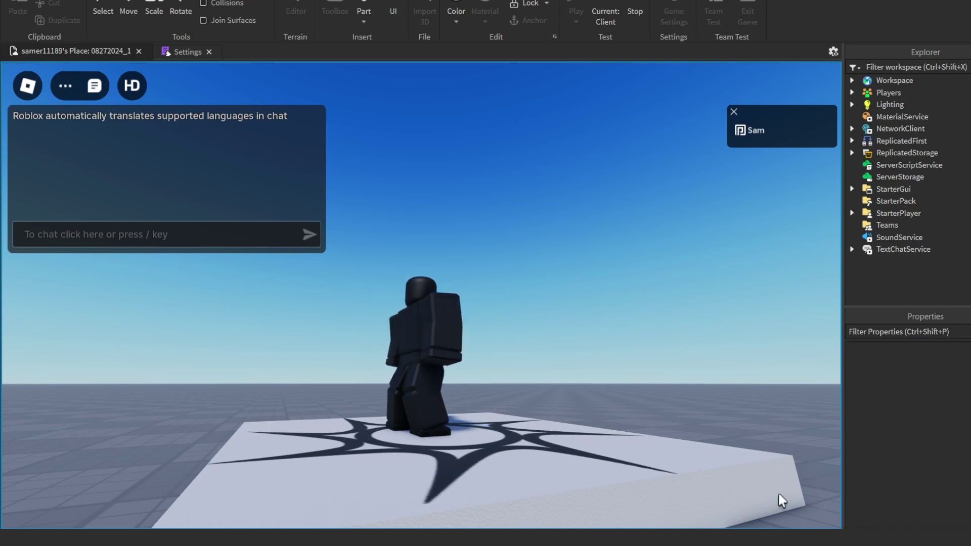
left_click(635, 15)
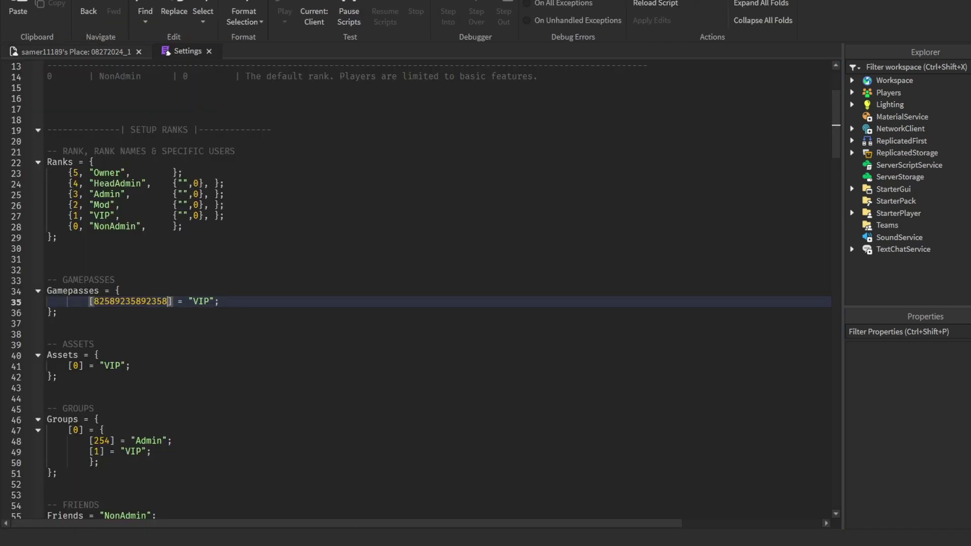
left_click(178, 54)
Step: Change the pass's rank name from VIP to HeadAdmin on line 35
double_click(203, 301)
type("HeadAdmin")
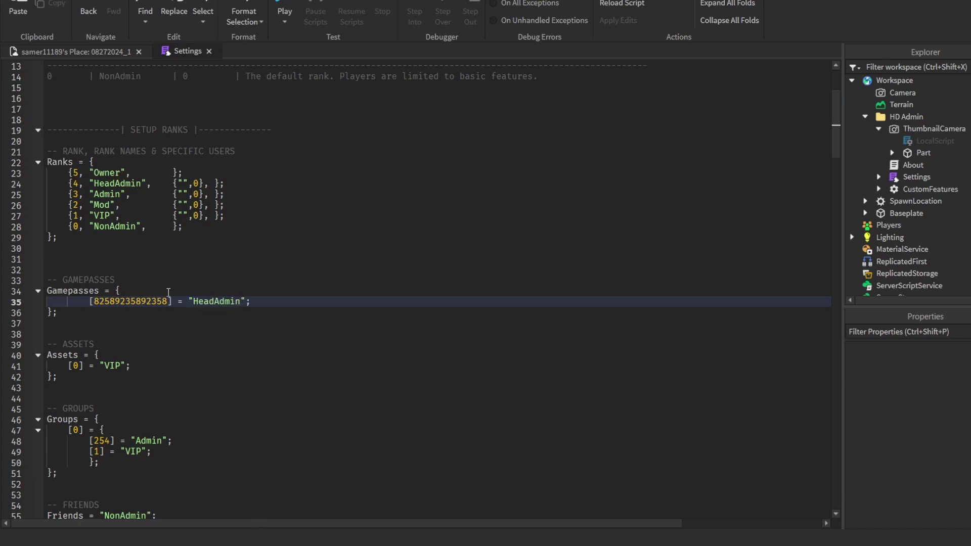
left_click(280, 27)
left_click(295, 36)
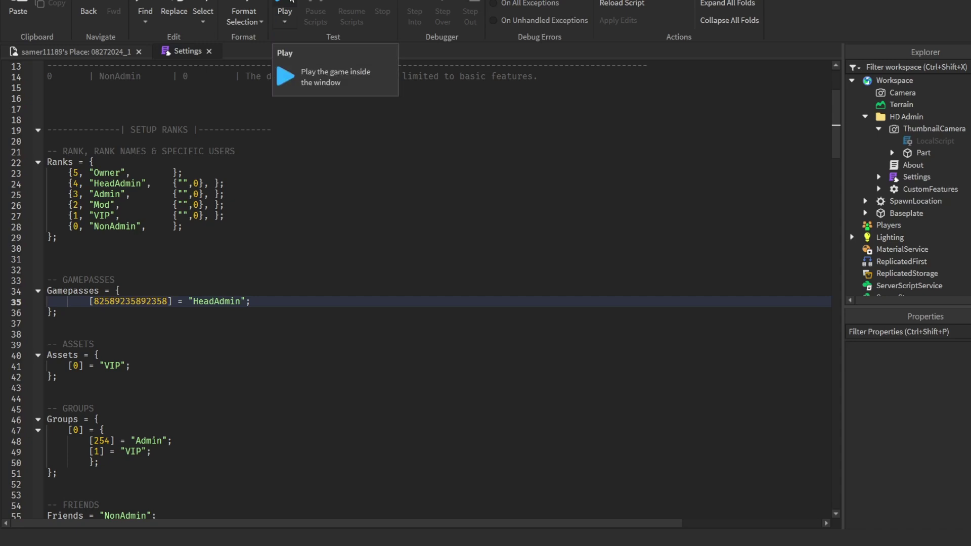
left_click(291, 2)
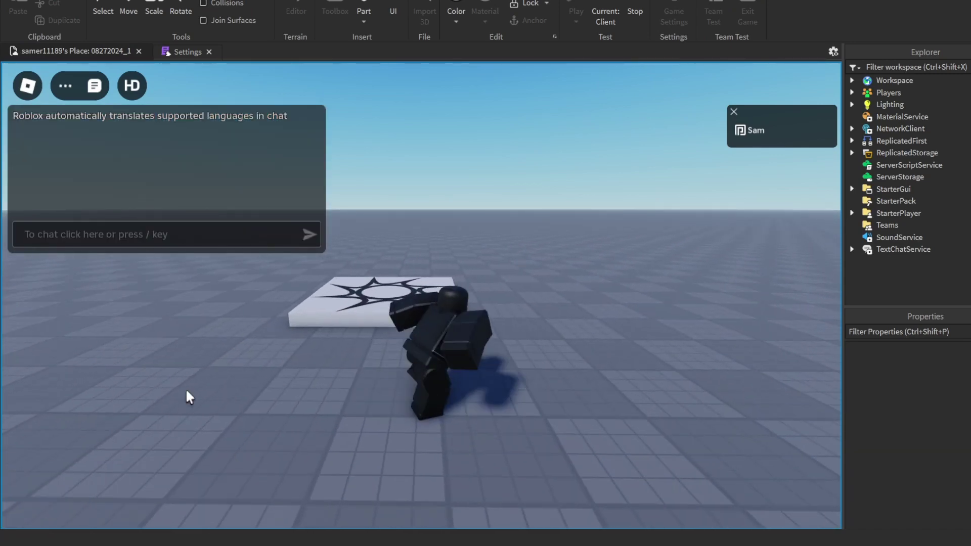
left_click(95, 91)
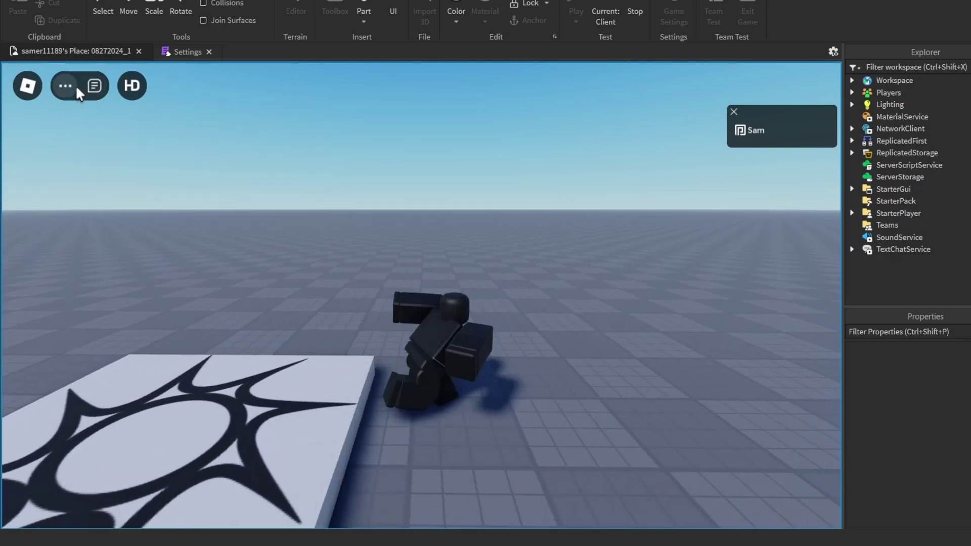
left_click(67, 87)
left_click(71, 88)
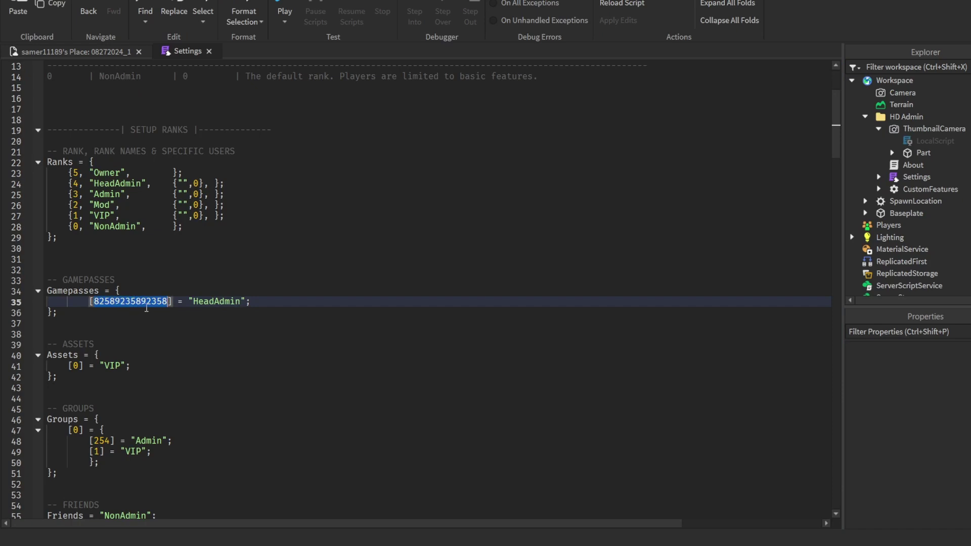
Step: Start a playtest with pass 904722839 mapped to HeadAdmin
left_click(231, 172)
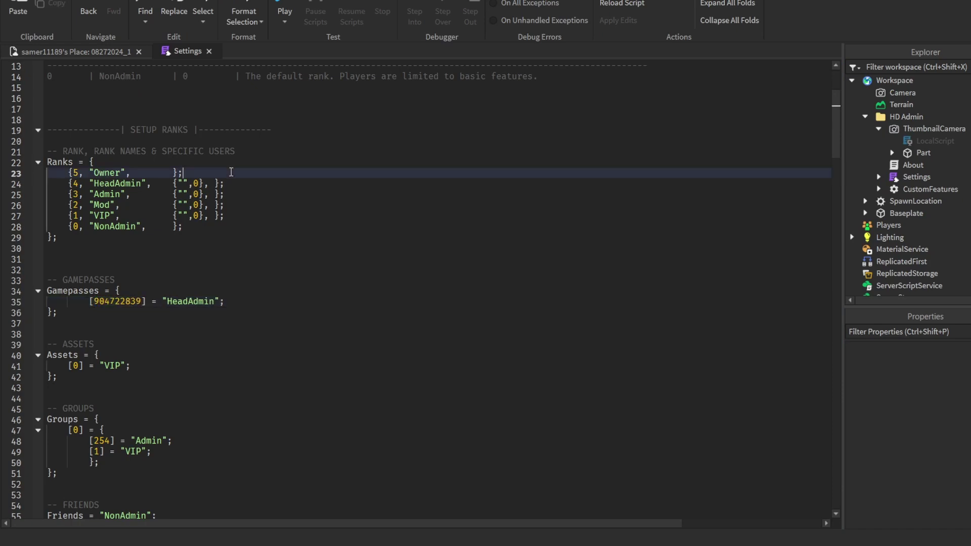
left_click(279, 6)
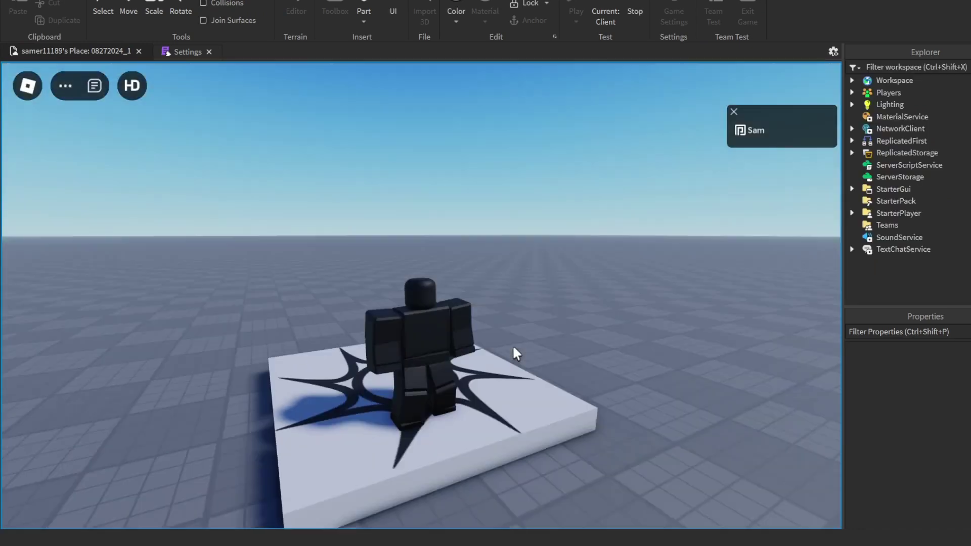
key("space")
key("w")
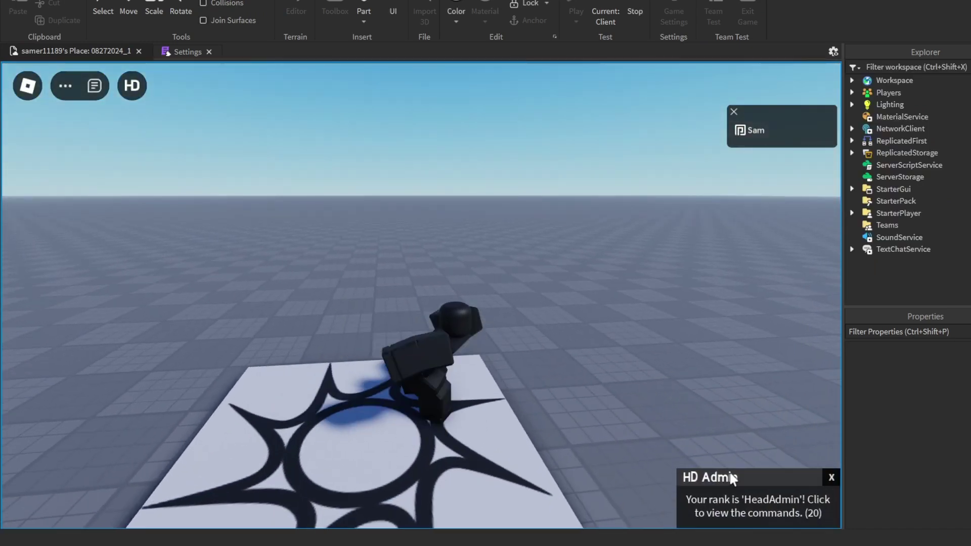
Step: Chat ';cmds' to show the HD Admin commands panel, then minimise it
key("slash")
type(":cmds")
key("Return")
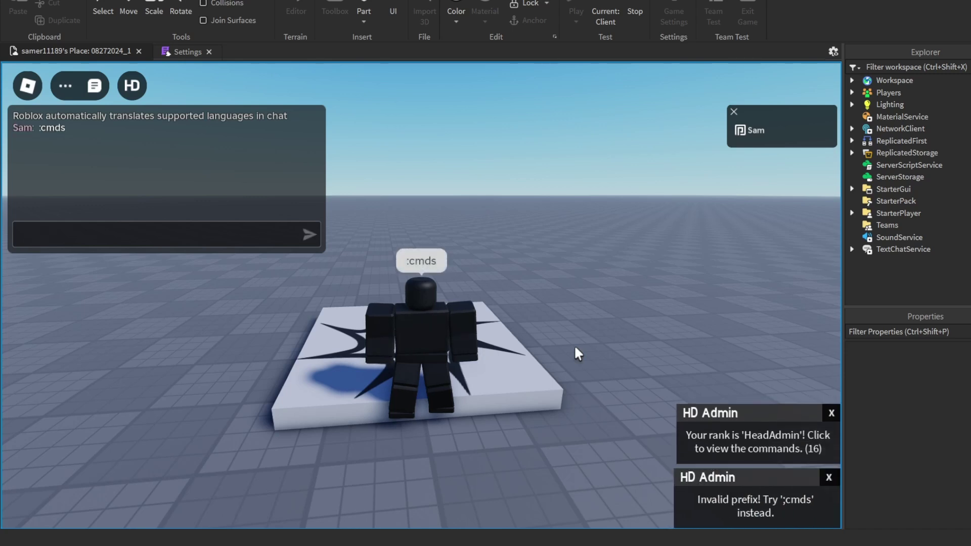
key("period")
key("slash")
type(";cmds")
key("Return")
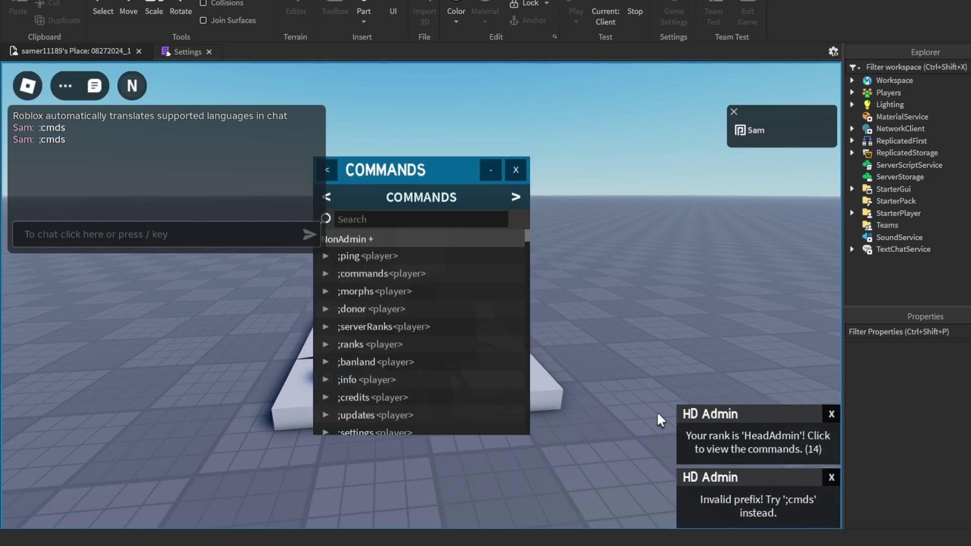
left_click(493, 177)
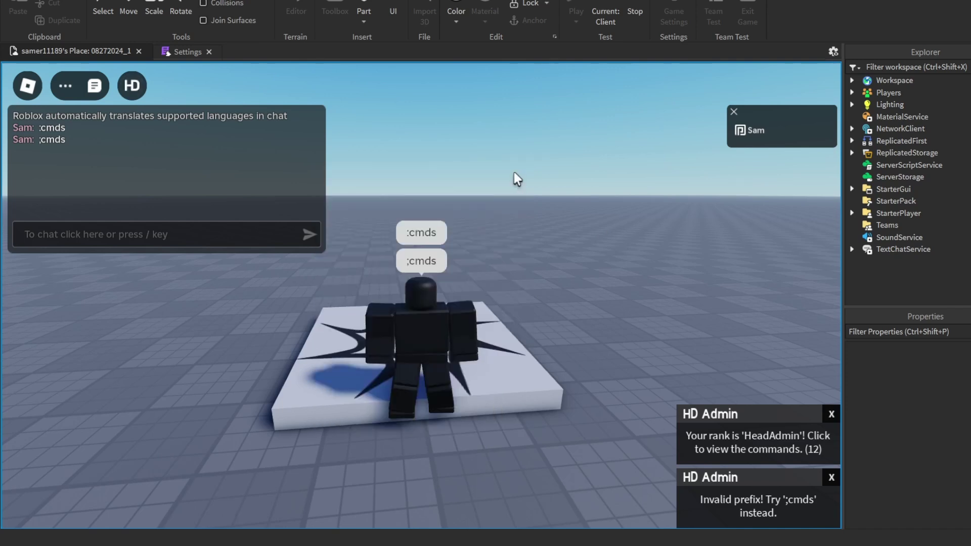